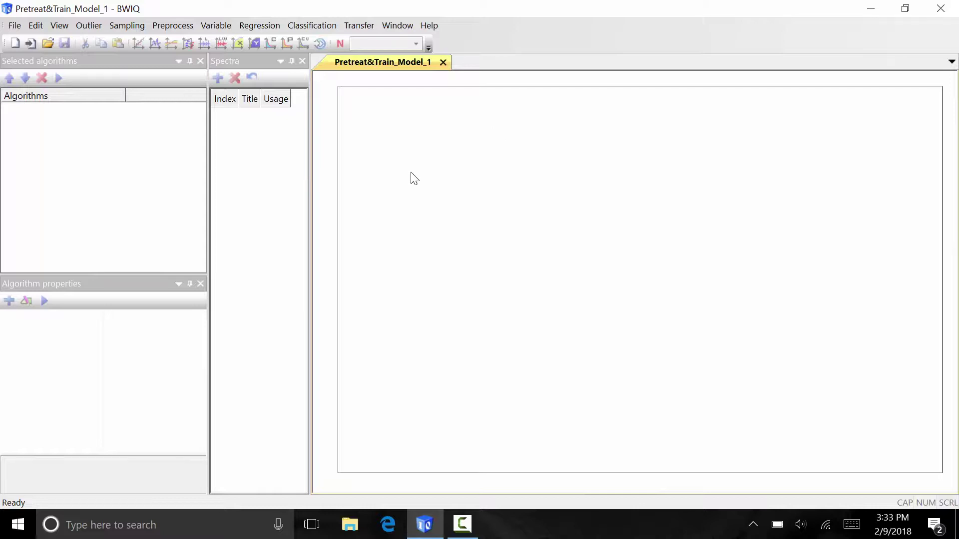
Import all B&W Tek files from the BWTek Methanol tutorial folder as Raman Shift spectra.
{"action": "left_click", "coordinate": [13, 26]}
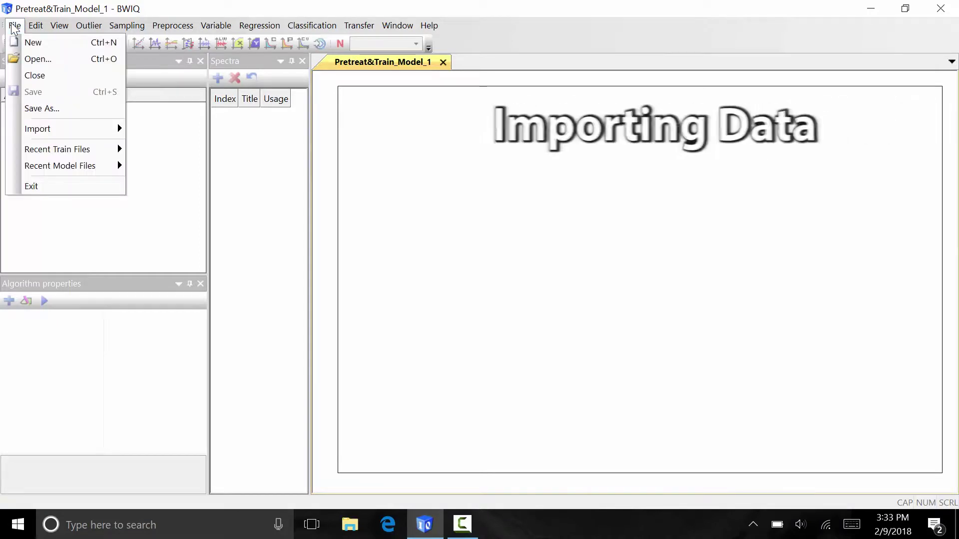
{"action": "mouse_move", "coordinate": [38, 129]}
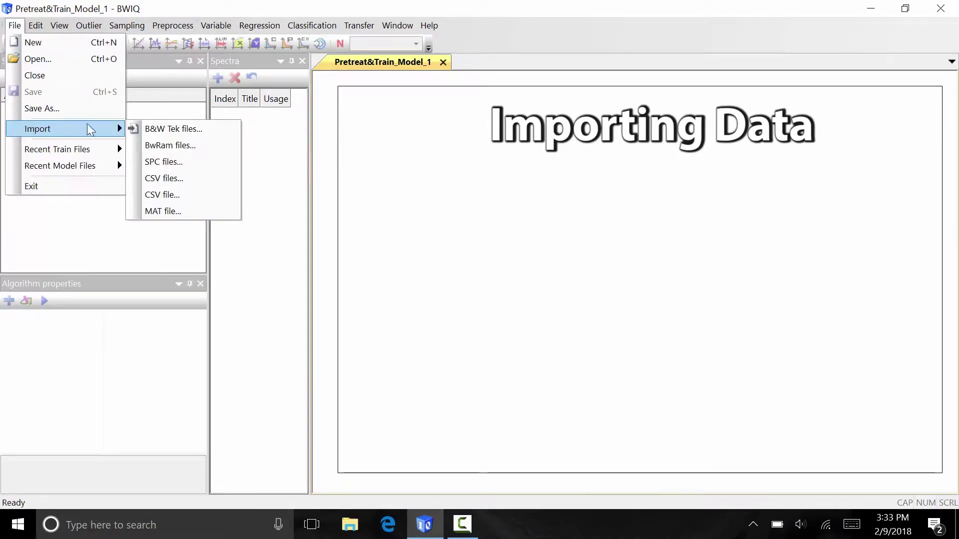
{"action": "left_click", "coordinate": [151, 129]}
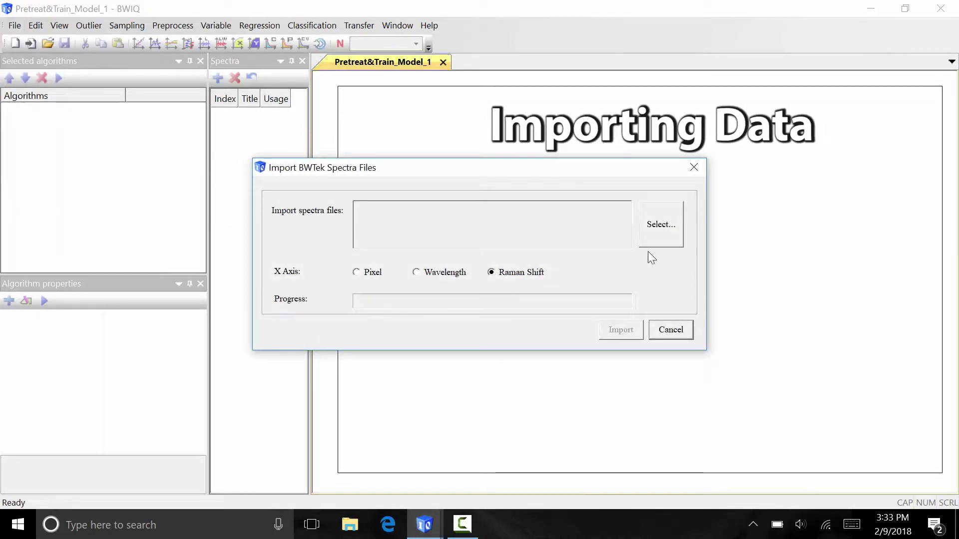
{"action": "left_click", "coordinate": [652, 238]}
{"action": "scroll", "coordinate": [657, 240], "scroll_direction": "down", "scroll_amount": 3}
{"action": "scroll", "coordinate": [506, 254], "scroll_direction": "down", "scroll_amount": 3}
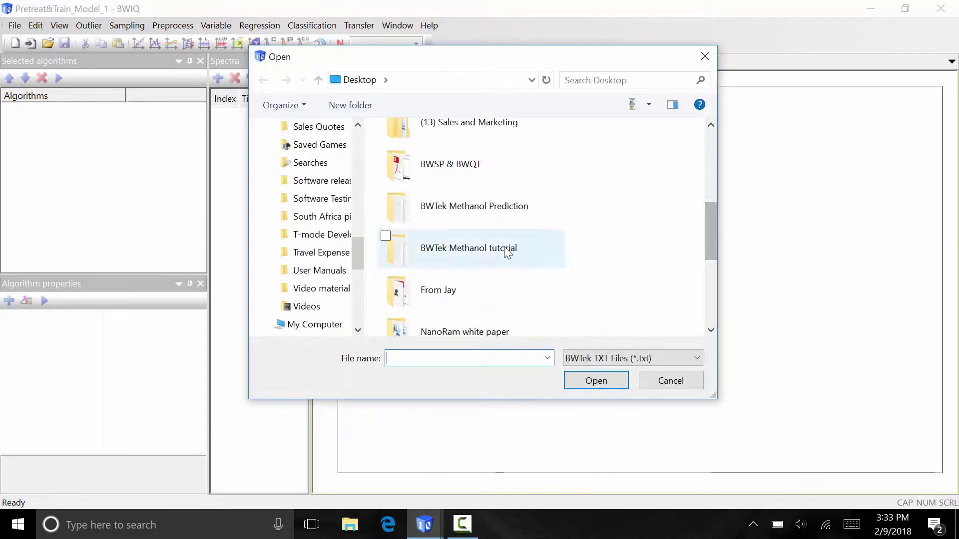
{"action": "double_click", "coordinate": [505, 253]}
{"action": "left_click", "coordinate": [465, 153]}
{"action": "key", "text": "ctrl+a"}
{"action": "left_click", "coordinate": [595, 381]}
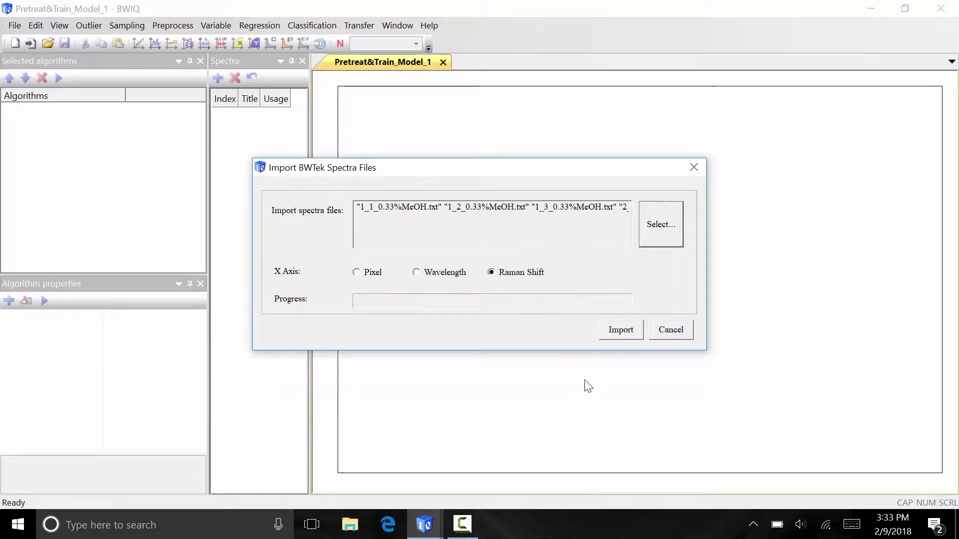
{"action": "left_click", "coordinate": [621, 330]}
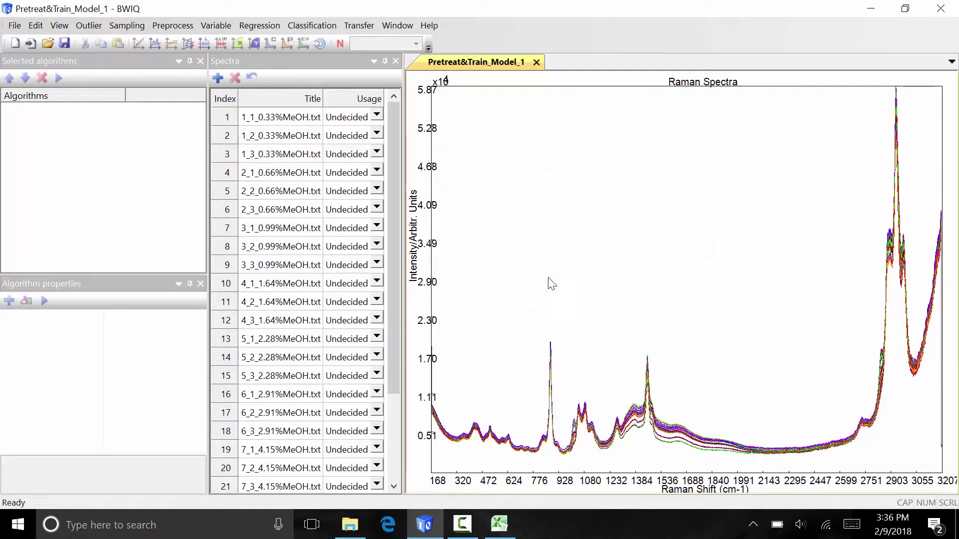
Add a Y value column to the spectra table.
{"action": "left_click", "coordinate": [218, 79]}
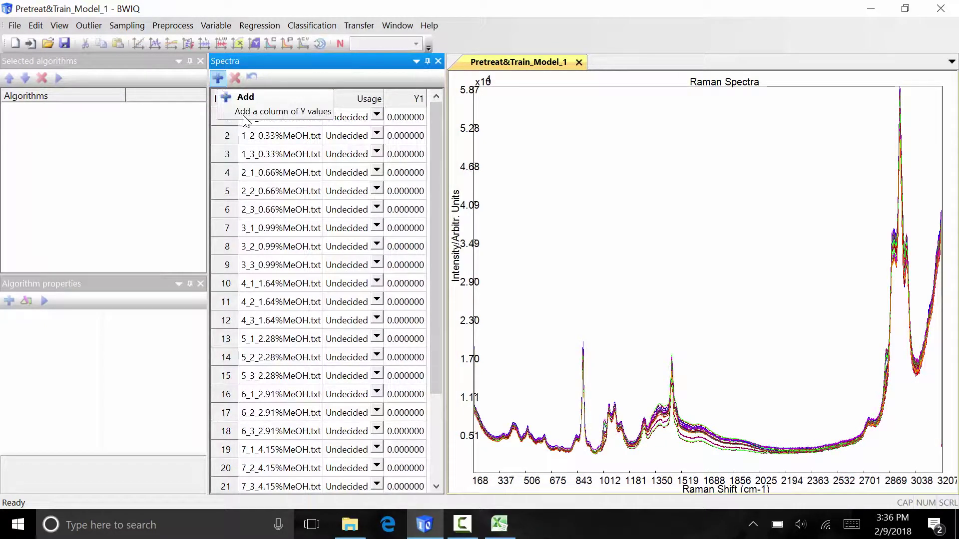
Paste the methanol concentrations from the Excel reference sheet into the Y1 column.
{"action": "double_click", "coordinate": [412, 118]}
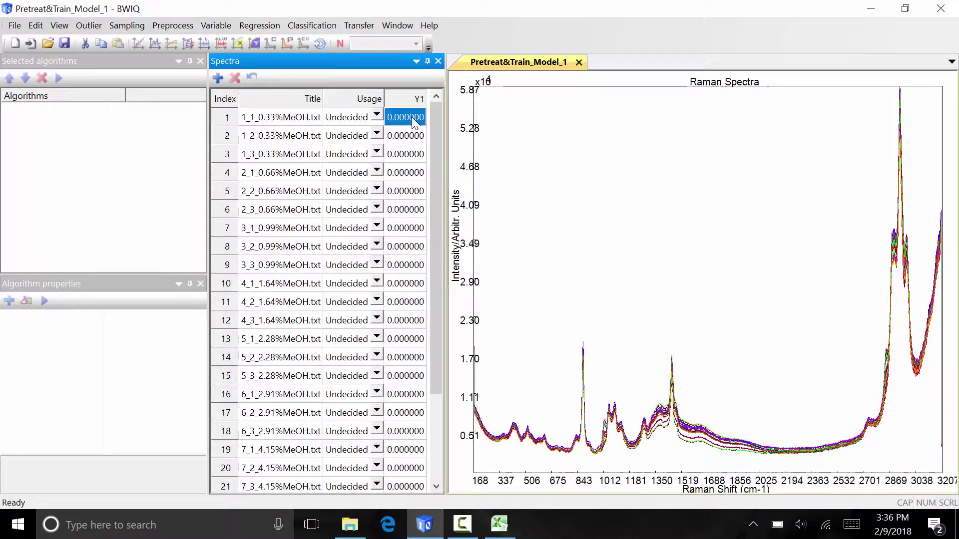
{"action": "type", "text": "0.33"}
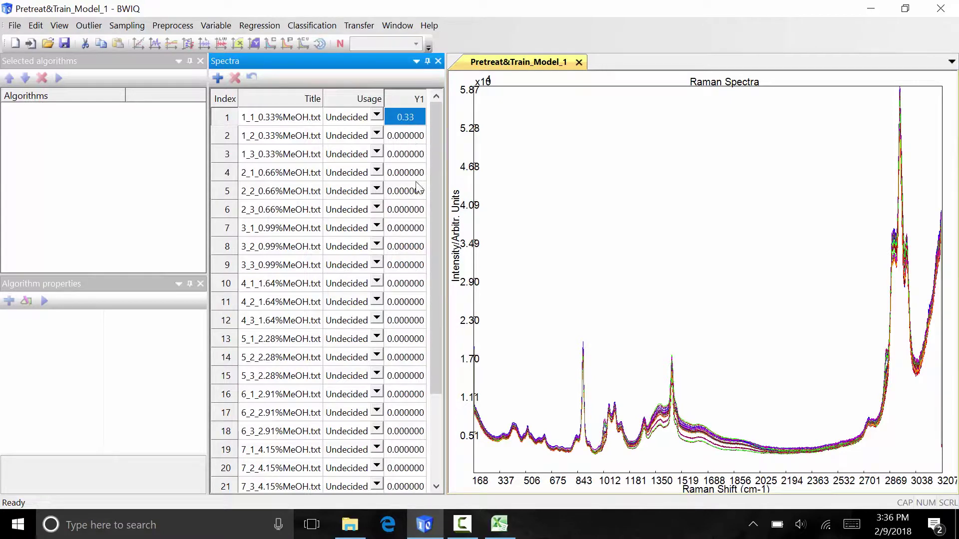
{"action": "left_click", "coordinate": [506, 527]}
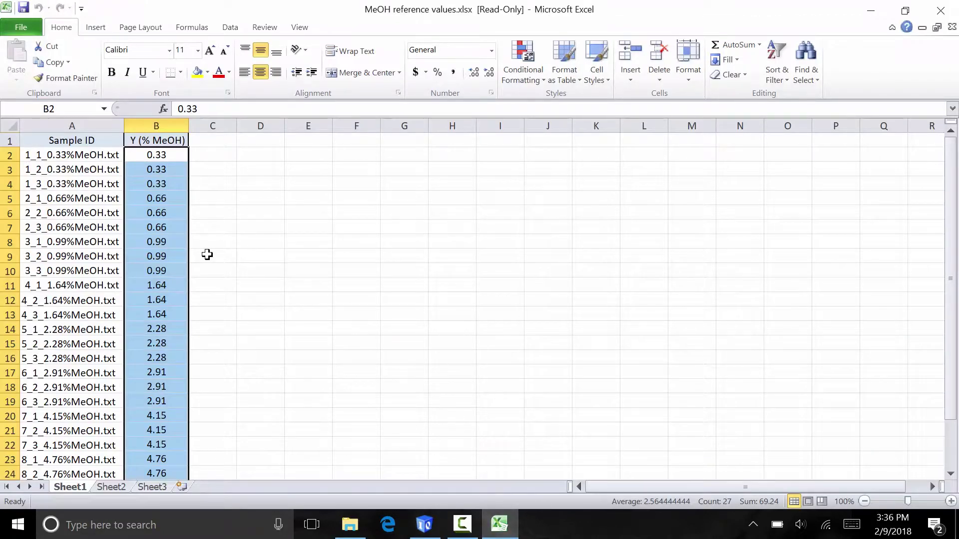
{"action": "left_click", "coordinate": [425, 525]}
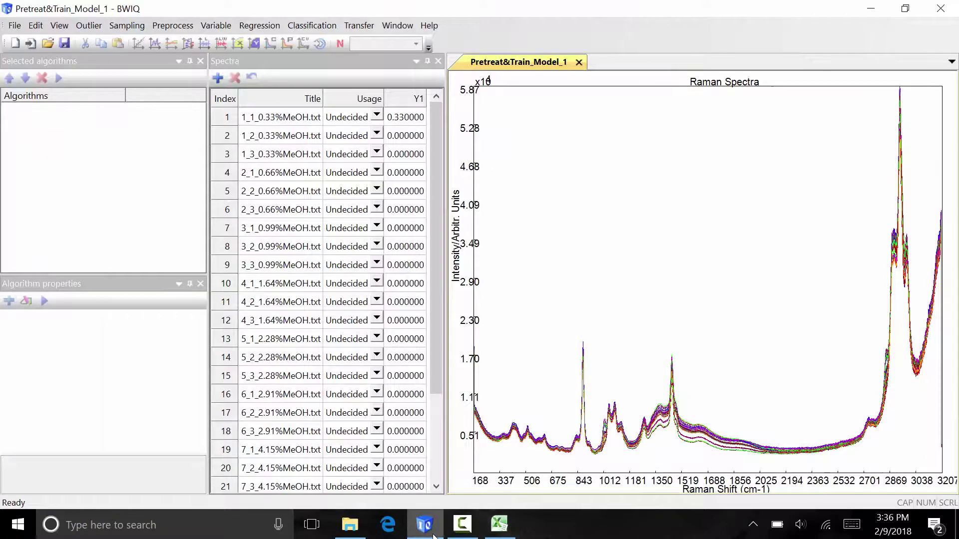
{"action": "left_click", "coordinate": [405, 120]}
{"action": "key", "text": "ctrl+v"}
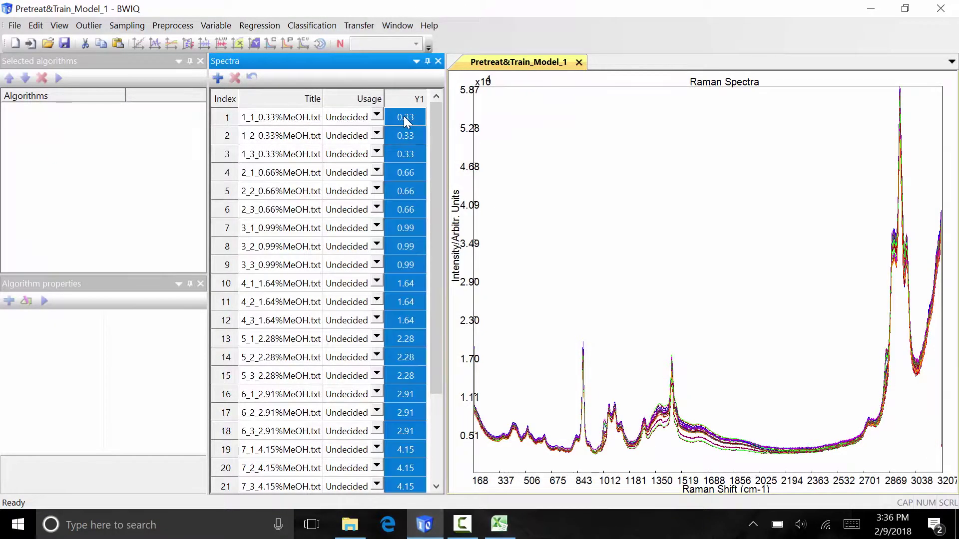
{"action": "left_click_drag", "start_coordinate": [441, 114], "coordinate": [430, 109]}
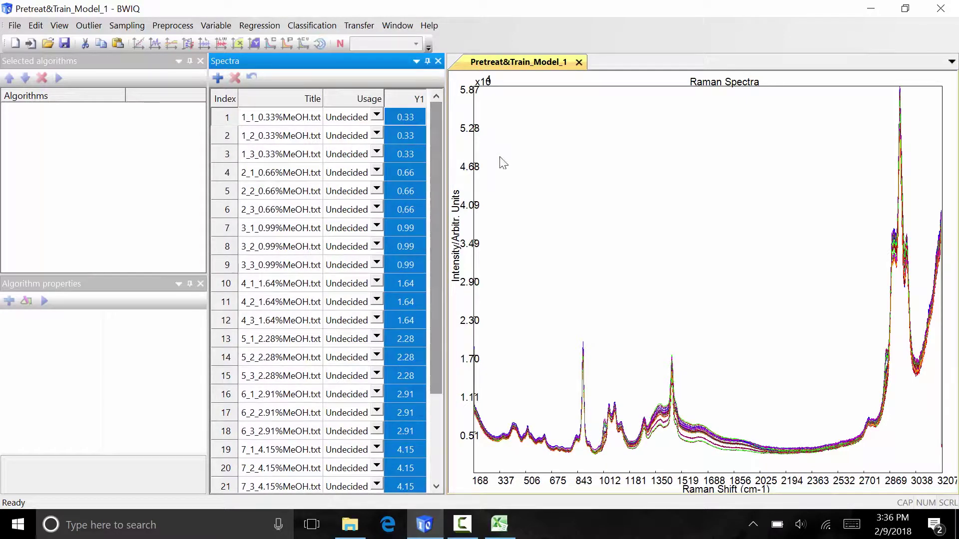
{"action": "left_click", "coordinate": [549, 210]}
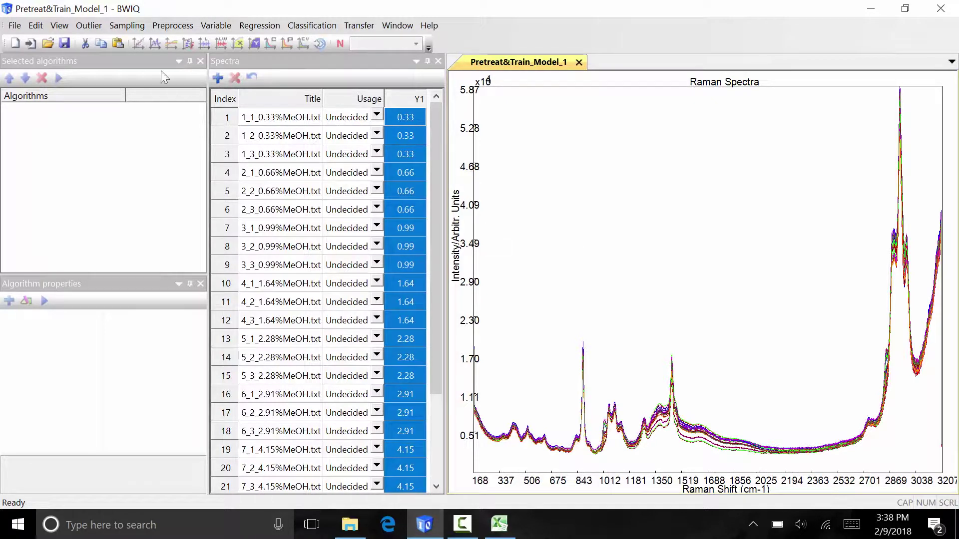
Manually mark the first spectrum as Calibration and the second as Validation.
{"action": "left_click", "coordinate": [89, 25]}
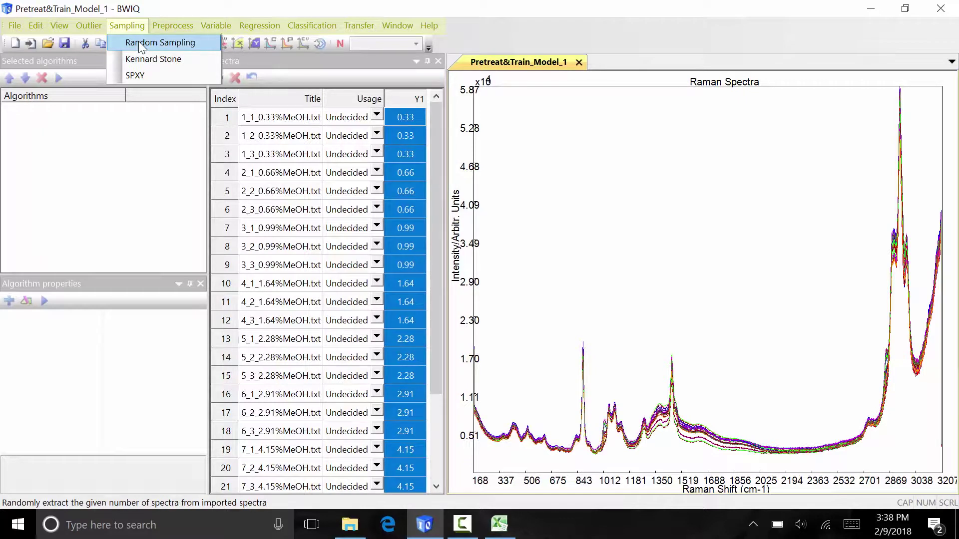
{"action": "left_click", "coordinate": [373, 128]}
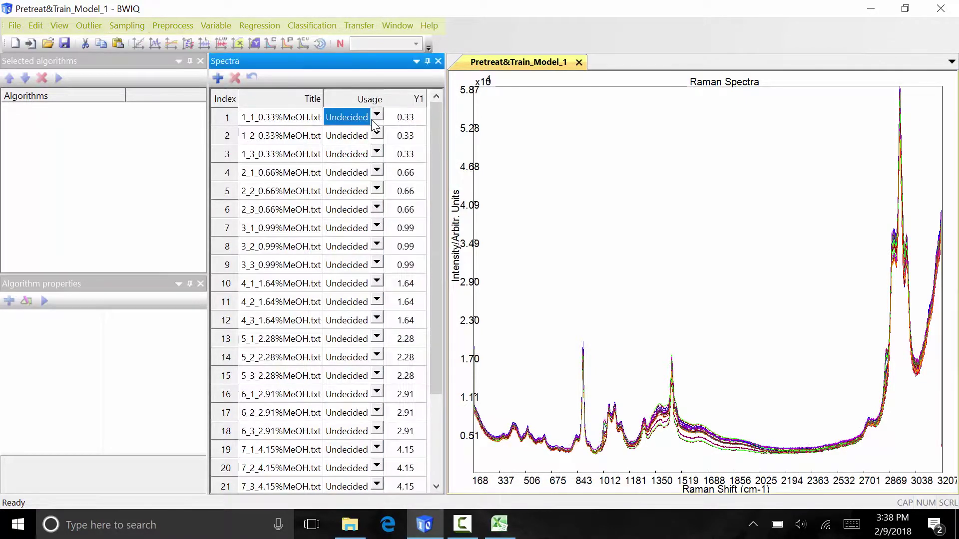
{"action": "left_click", "coordinate": [376, 117]}
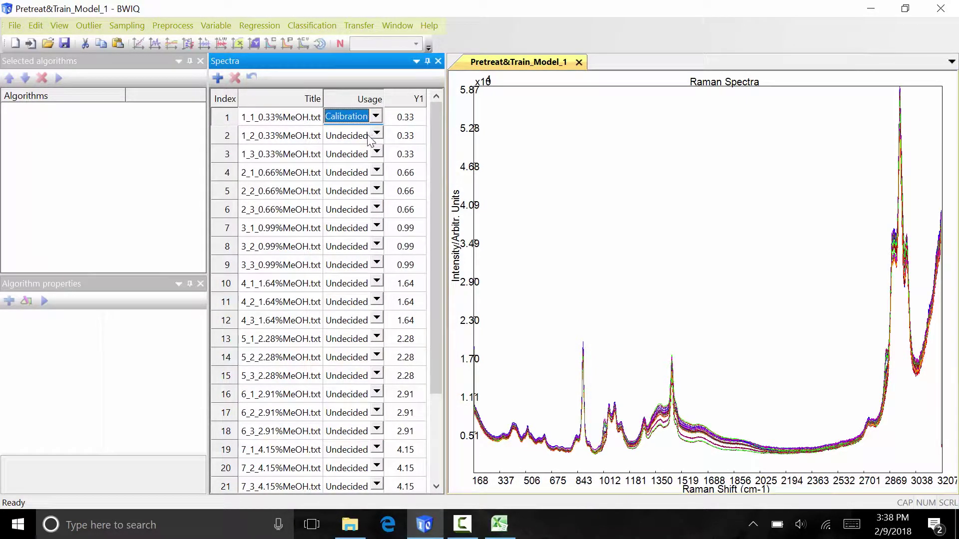
{"action": "left_click", "coordinate": [367, 137]}
{"action": "left_click", "coordinate": [364, 160]}
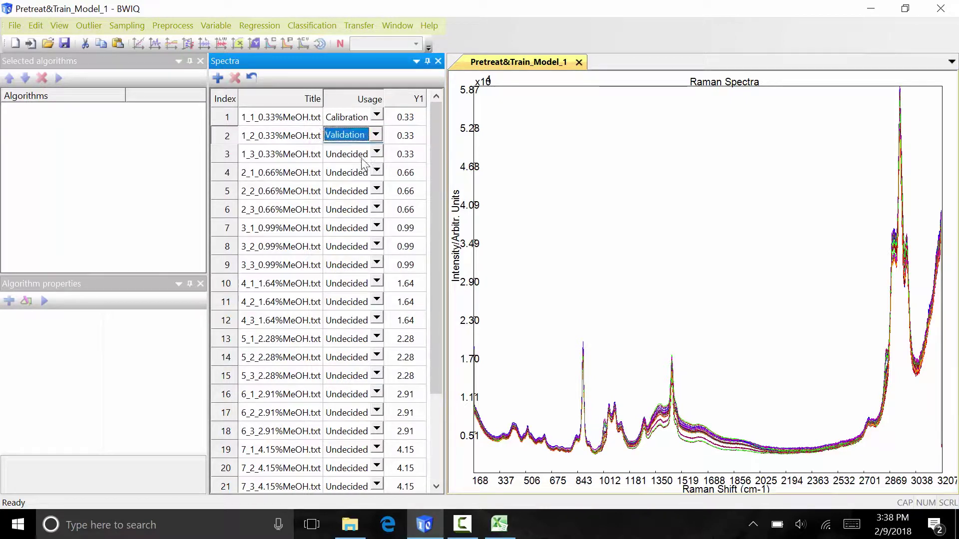
Run Random Sampling with a 70 percent calibration ratio on all spectra.
{"action": "left_click", "coordinate": [129, 27]}
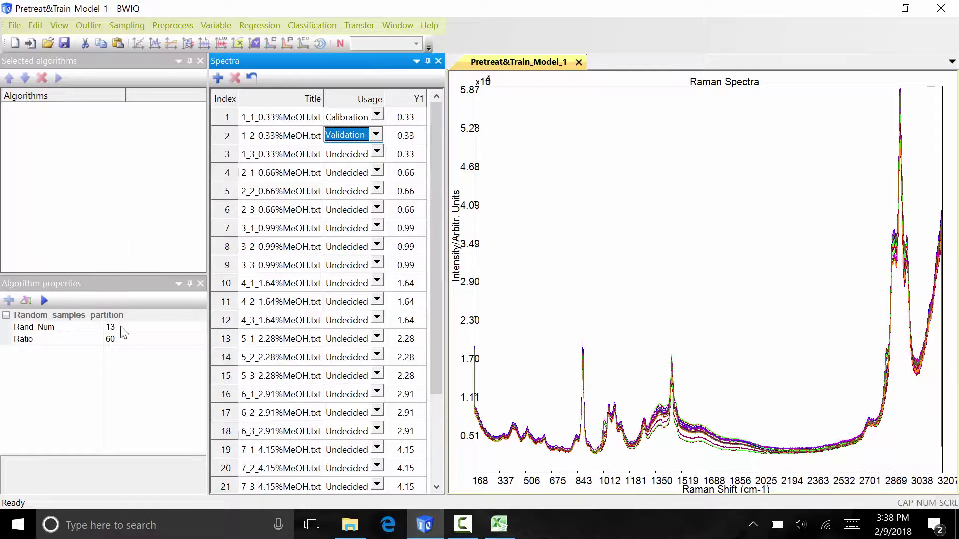
{"action": "left_click", "coordinate": [124, 339]}
{"action": "left_click", "coordinate": [201, 339]}
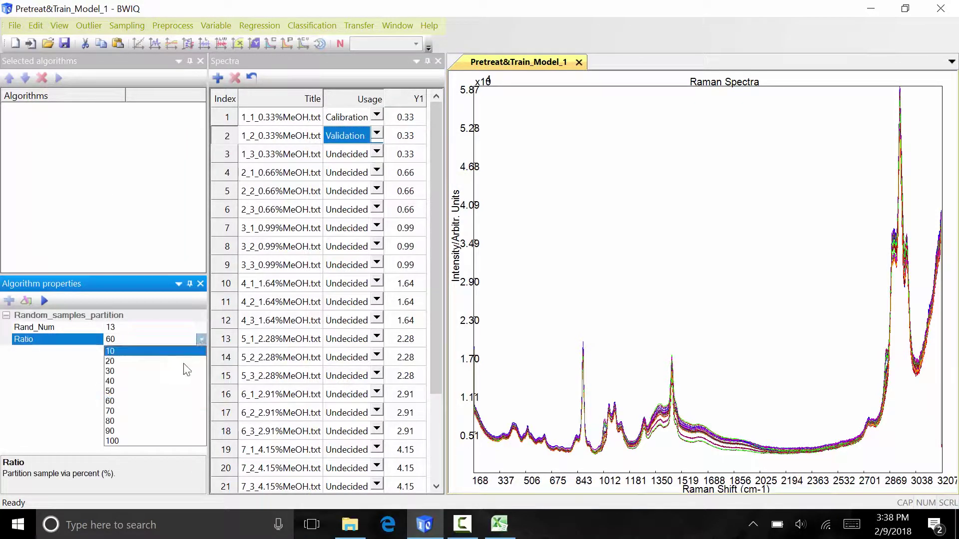
{"action": "left_click", "coordinate": [184, 412]}
{"action": "left_click", "coordinate": [44, 300]}
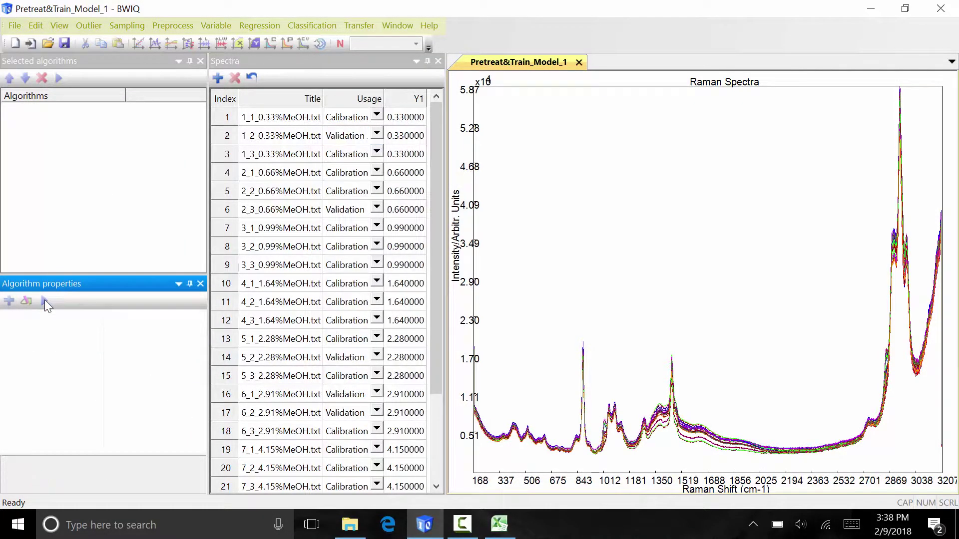
{"action": "scroll", "coordinate": [371, 337], "scroll_direction": "down", "scroll_amount": 3}
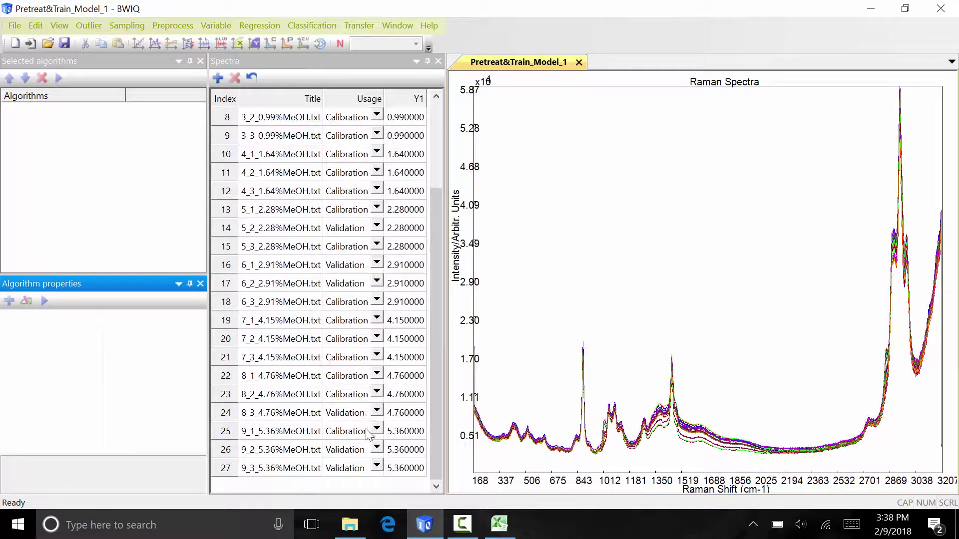
{"action": "scroll", "coordinate": [369, 433], "scroll_direction": "up", "scroll_amount": 3}
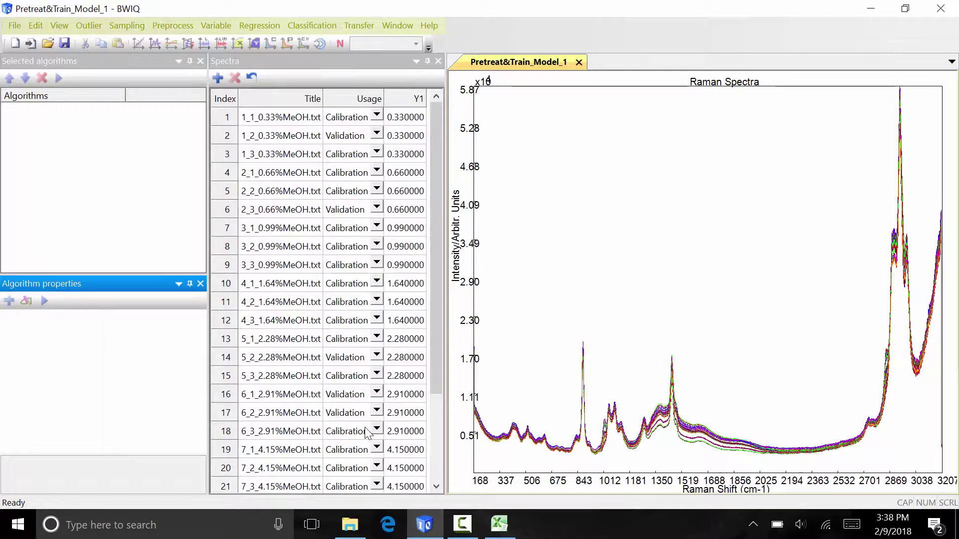
{"action": "left_click", "coordinate": [13, 25]}
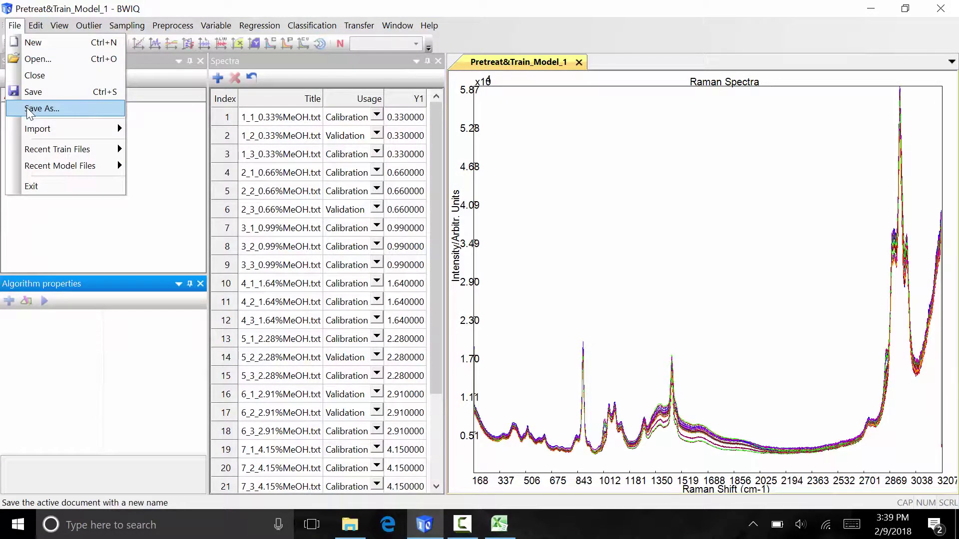
Save the project as MeOH.train in the BWTek Methanol tutorial folder.
{"action": "left_click", "coordinate": [41, 108]}
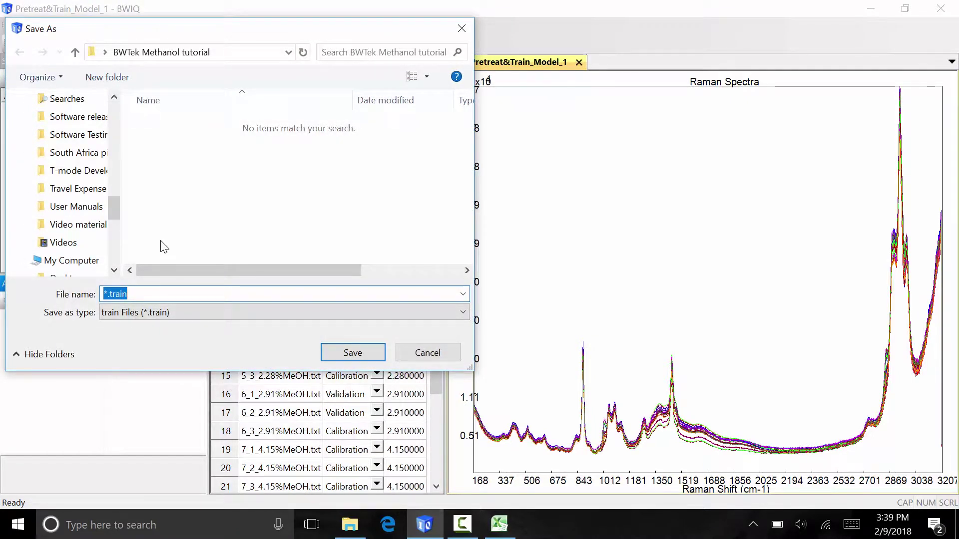
{"action": "type", "text": "MeOH"}
{"action": "left_click", "coordinate": [352, 353]}
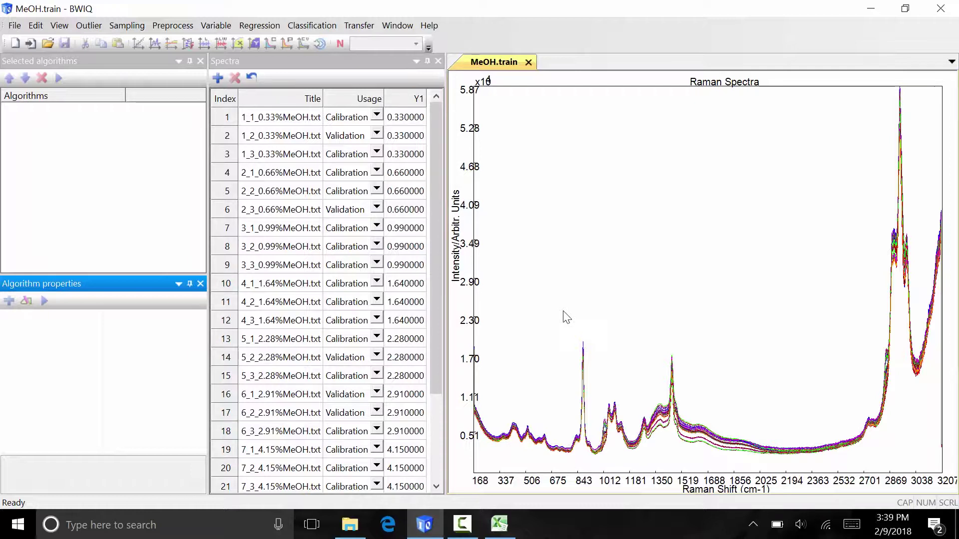
{"action": "left_click", "coordinate": [175, 29]}
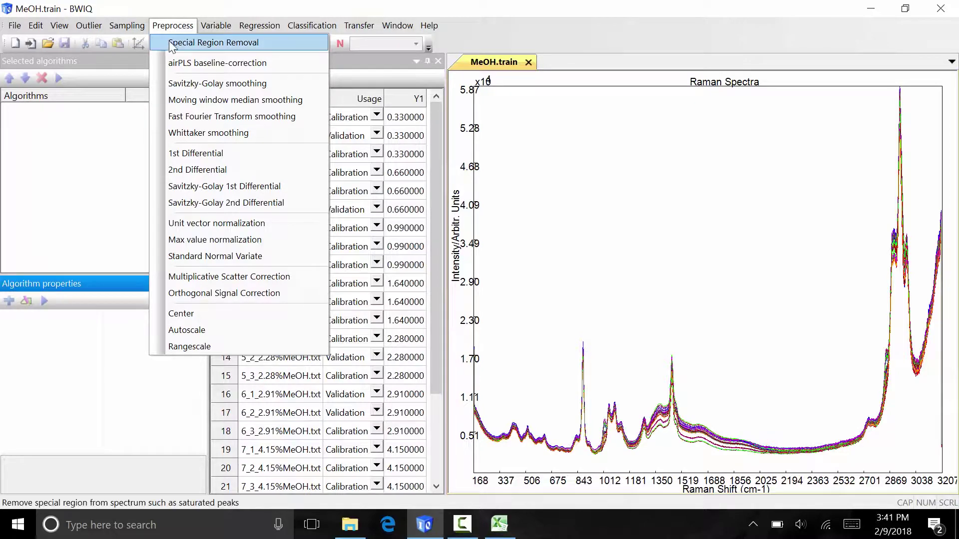
{"action": "left_click", "coordinate": [178, 62]}
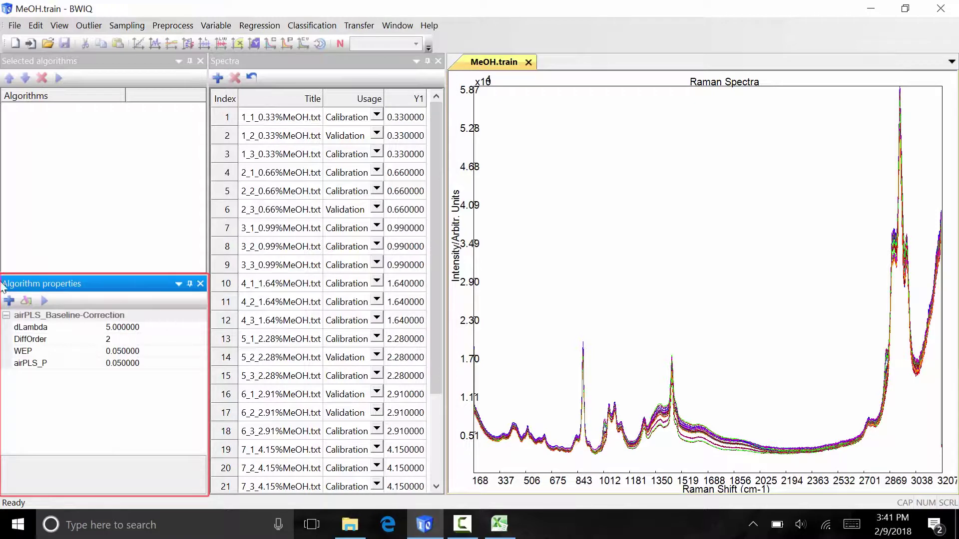
Keep dLambda at 5 and add airPLS_Baseline-Correction to the selected algorithms.
{"action": "left_click", "coordinate": [135, 331]}
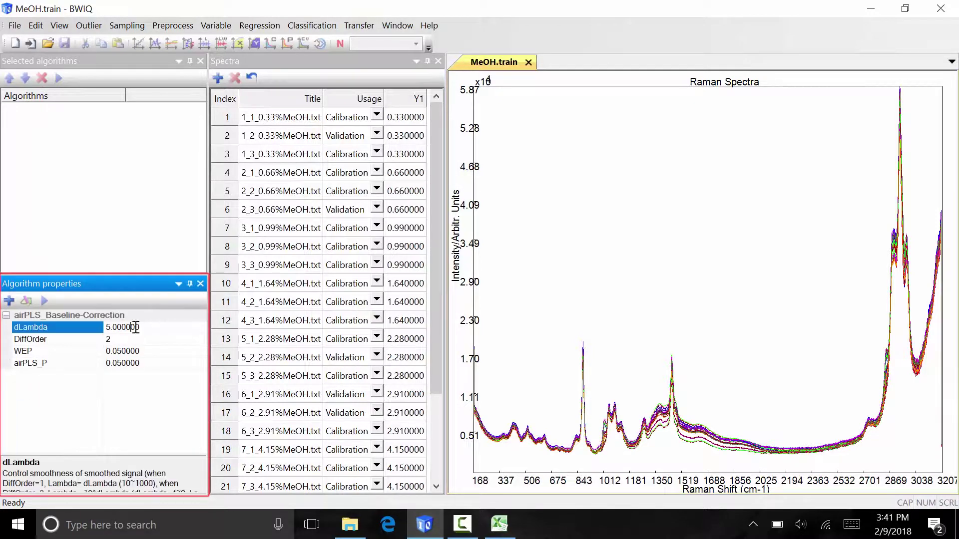
{"action": "type", "text": "3"}
{"action": "type", "text": "5"}
{"action": "left_click", "coordinate": [105, 408]}
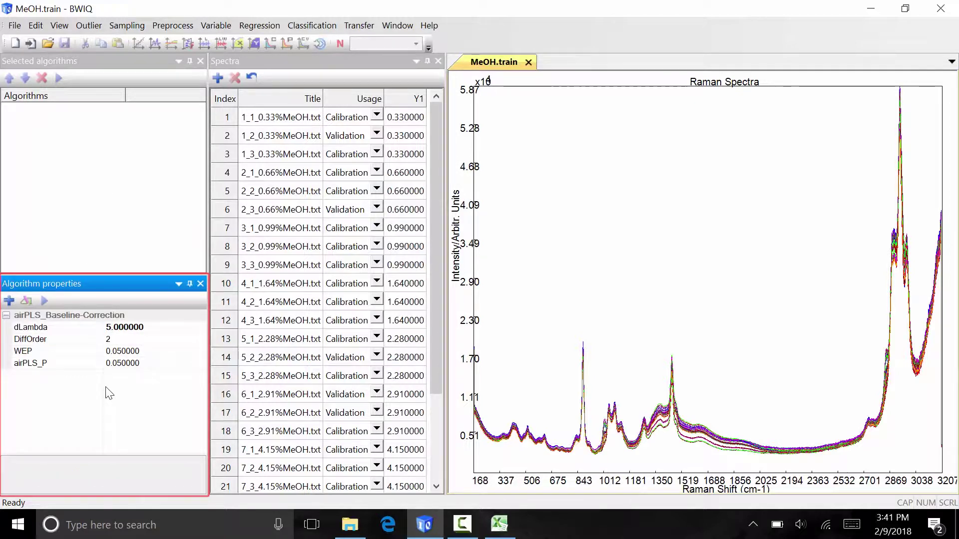
{"action": "left_click", "coordinate": [8, 301]}
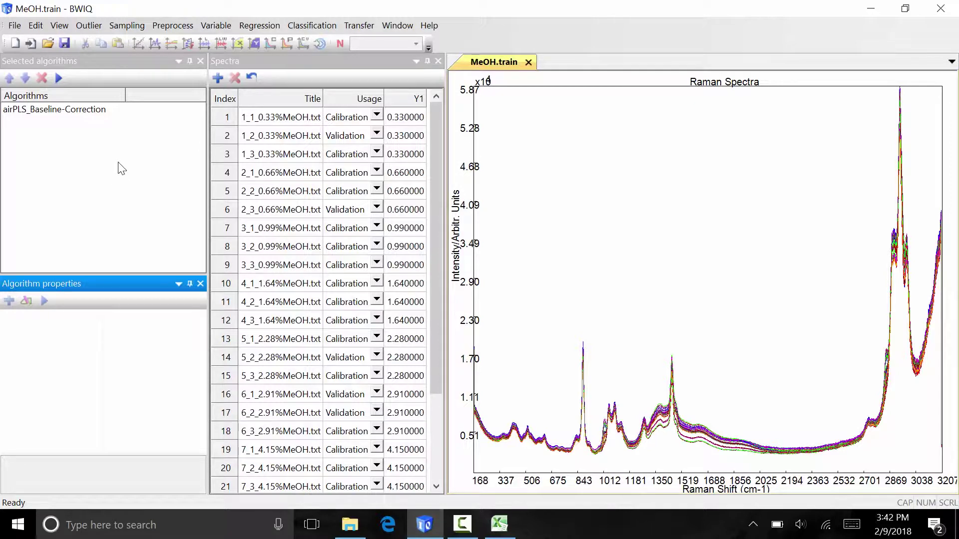
Add Manual_Variables_Selection after the baseline correction step.
{"action": "left_click", "coordinate": [207, 26]}
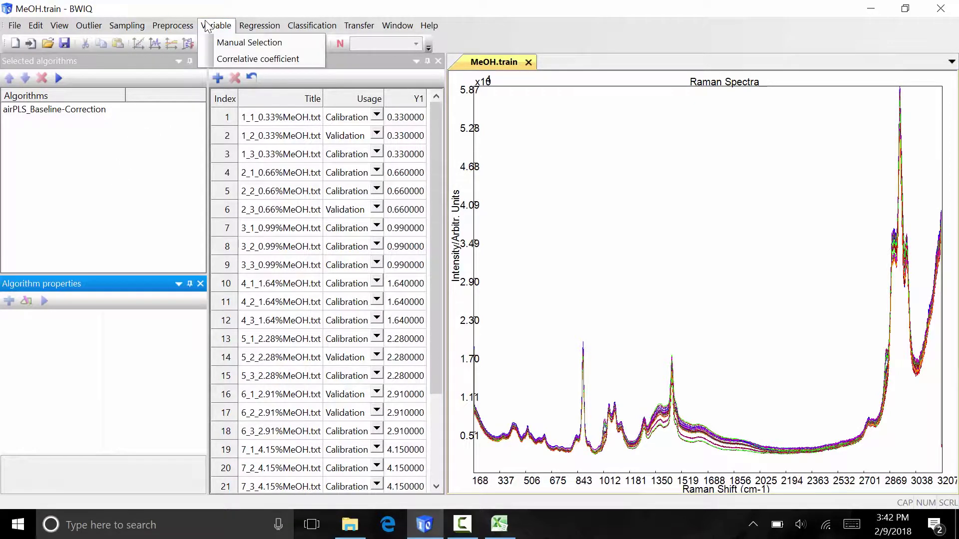
{"action": "left_click", "coordinate": [218, 43]}
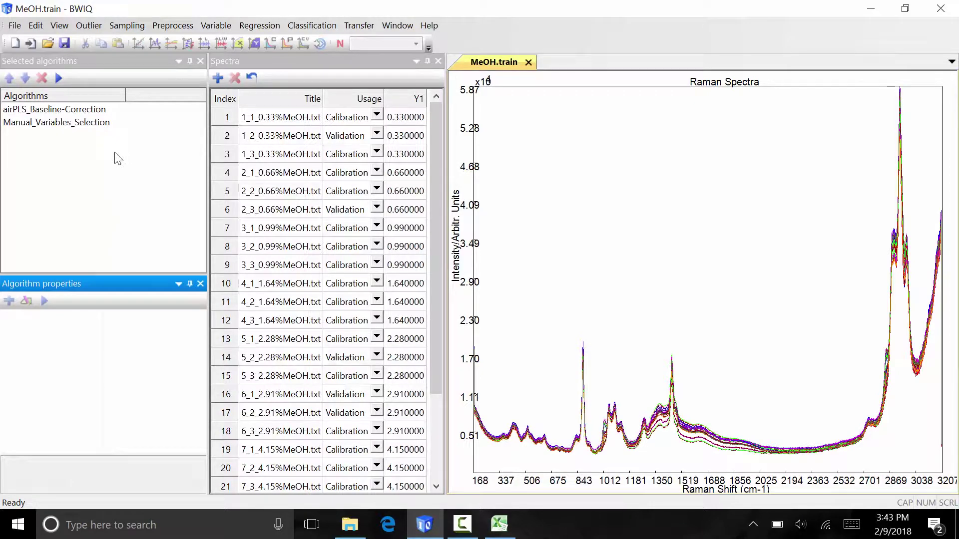
Add PLS1R regression with MaxPCNum 9 and 9-fold cross-validation as the third step.
{"action": "left_click", "coordinate": [259, 25]}
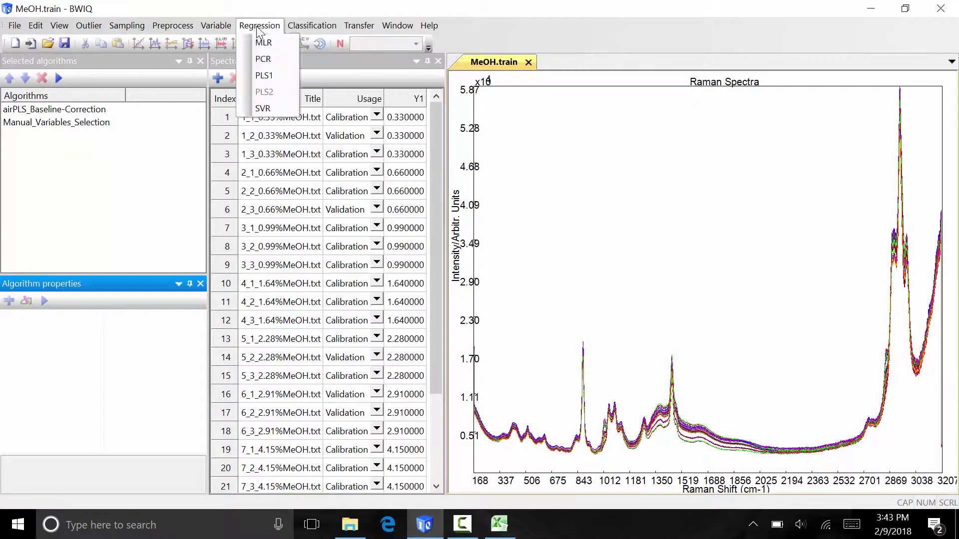
{"action": "left_click", "coordinate": [275, 75]}
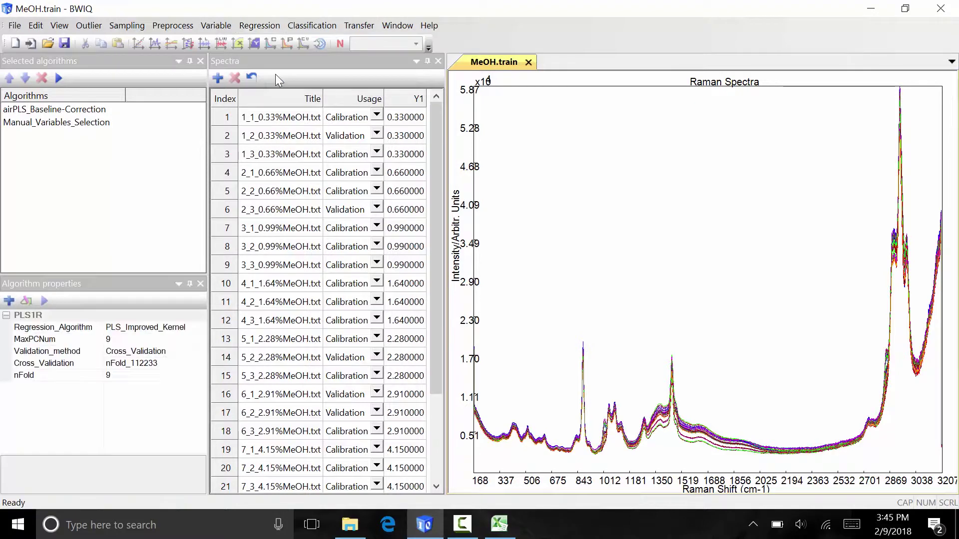
{"action": "left_click", "coordinate": [155, 339]}
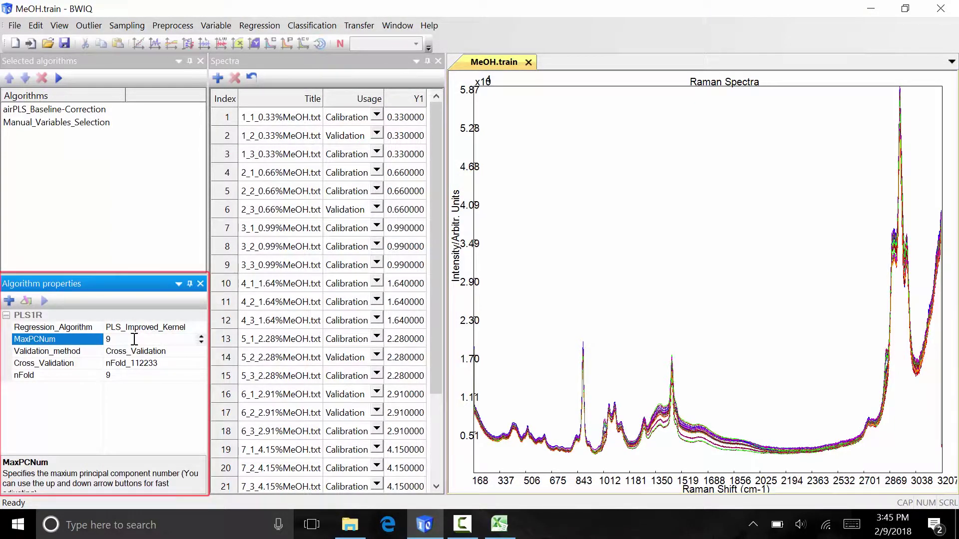
{"action": "left_click", "coordinate": [142, 404]}
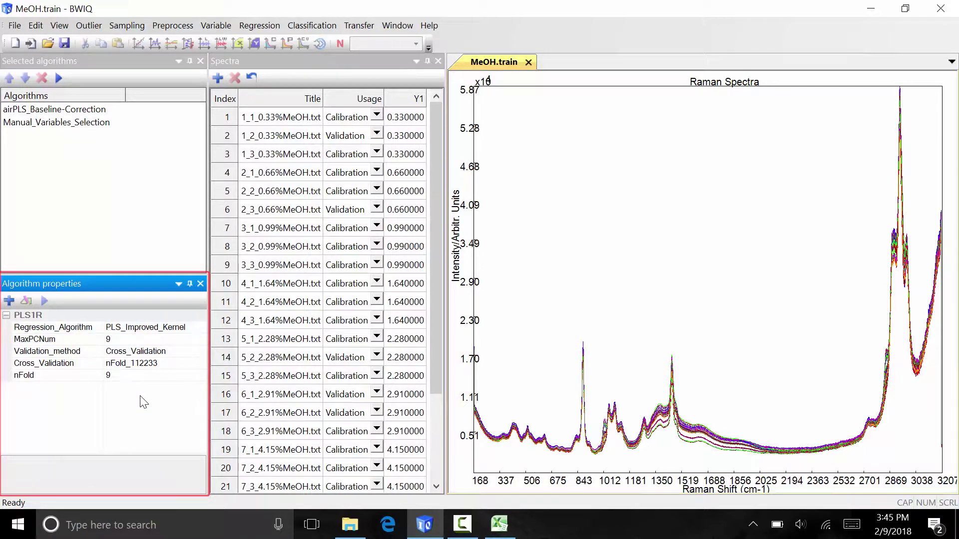
{"action": "left_click", "coordinate": [9, 299]}
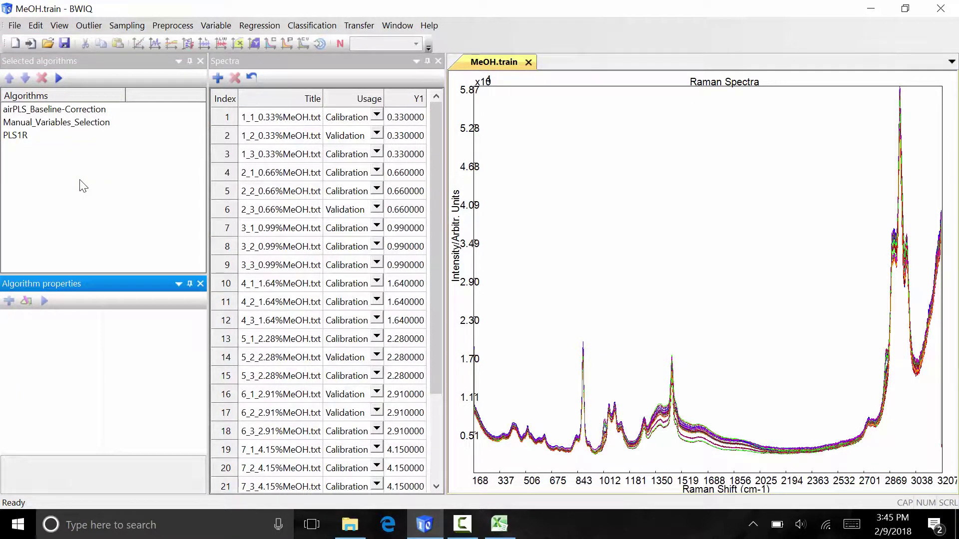
{"action": "left_click", "coordinate": [305, 30]}
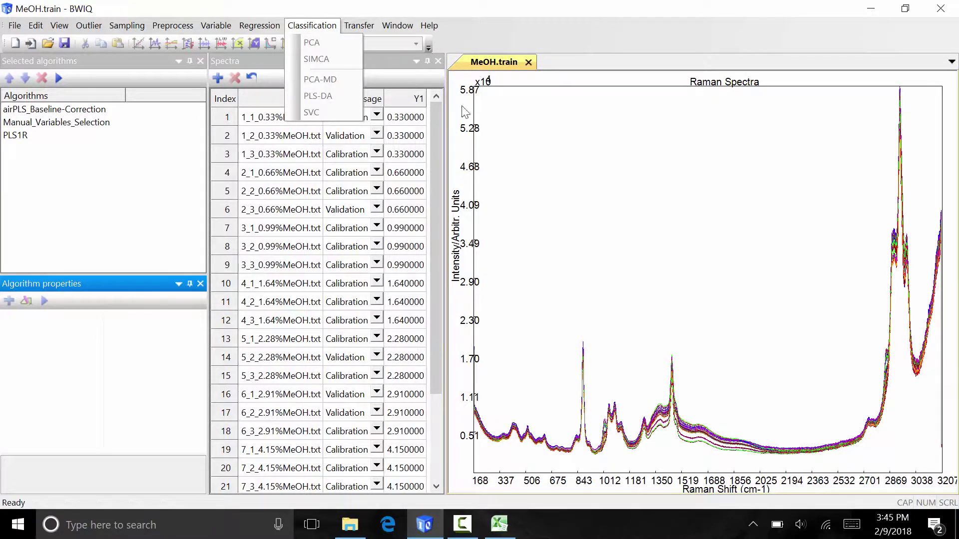
{"action": "left_click", "coordinate": [528, 160]}
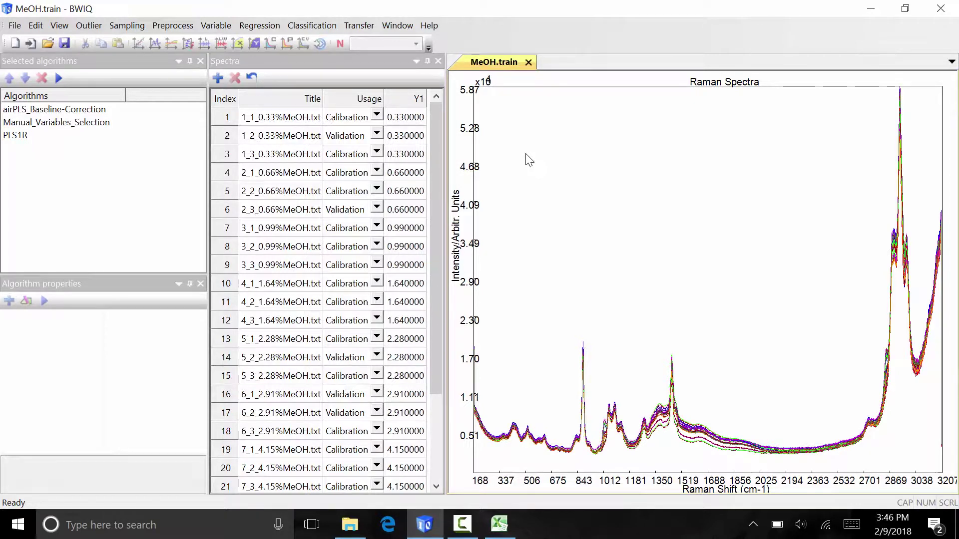
Save the training set as MeOH final.train, overwriting the existing file.
{"action": "left_click", "coordinate": [14, 26]}
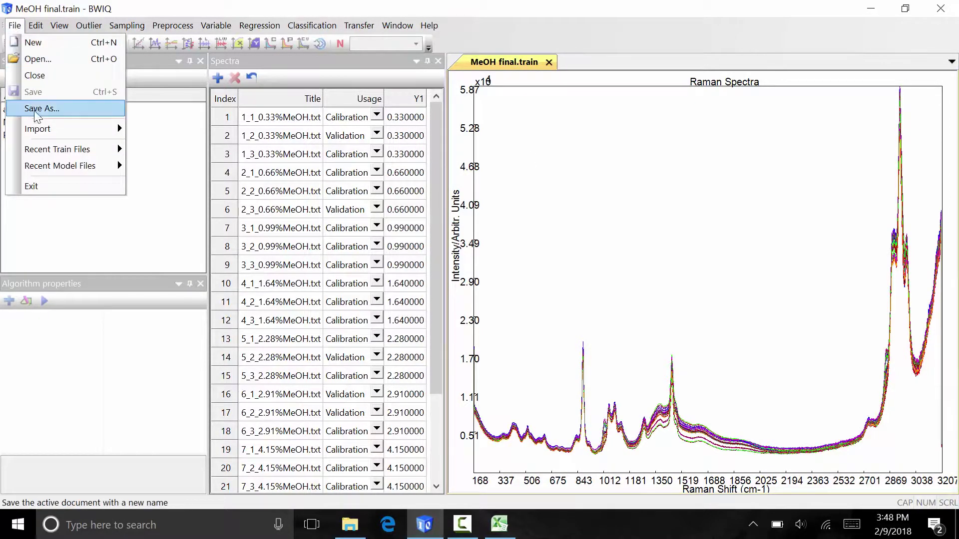
{"action": "left_click", "coordinate": [41, 108]}
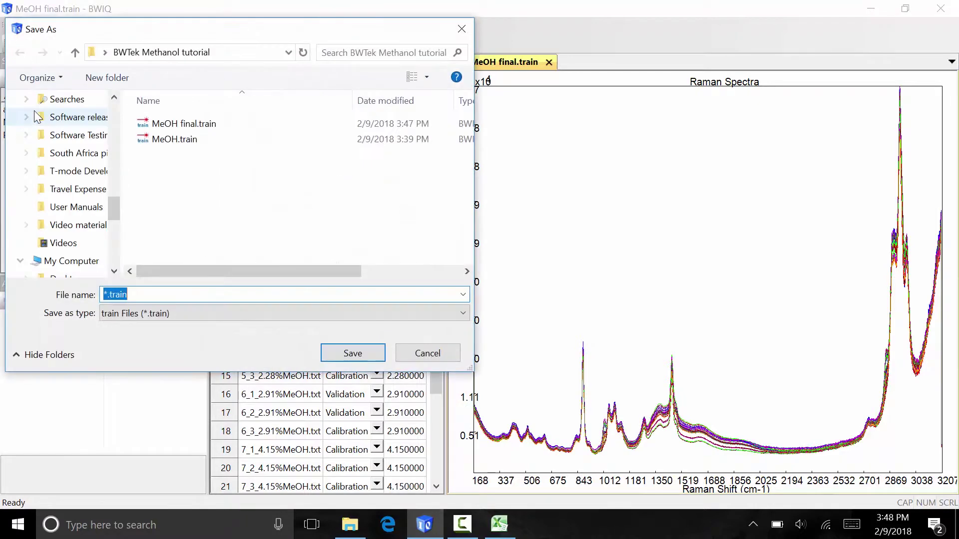
{"action": "left_click", "coordinate": [173, 124]}
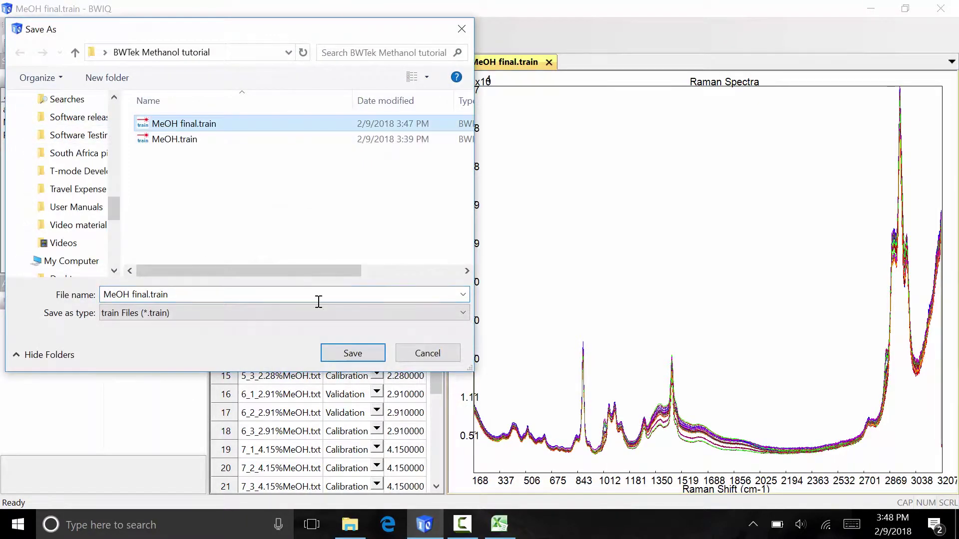
{"action": "left_click", "coordinate": [351, 353]}
{"action": "left_click", "coordinate": [520, 269]}
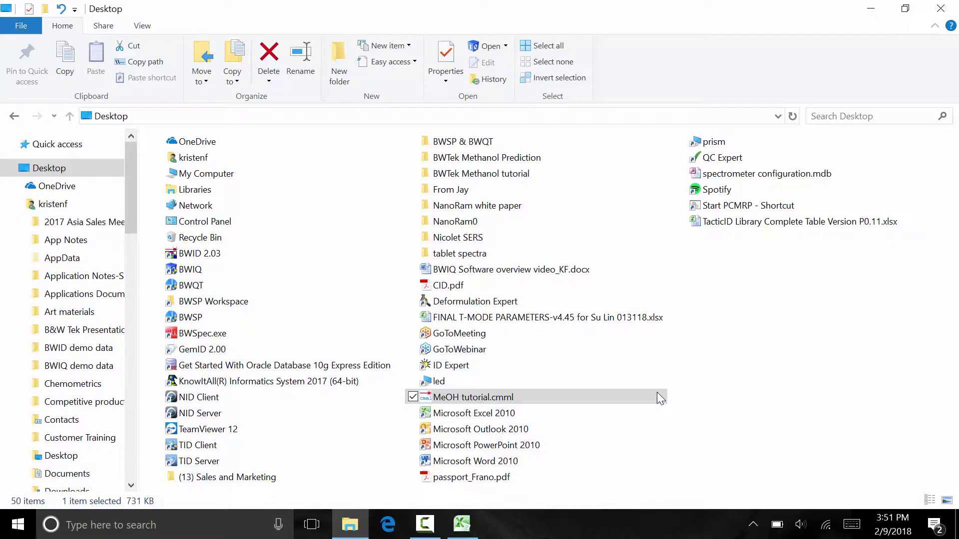
Load the MeOH tutorial.cmml model from the Desktop.
{"action": "double_click", "coordinate": [657, 393]}
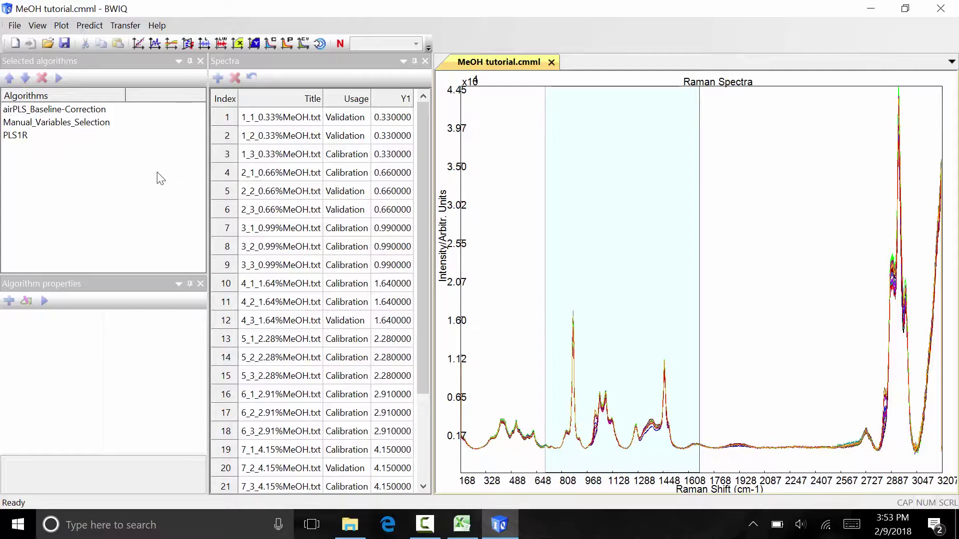
{"action": "left_click", "coordinate": [88, 27]}
{"action": "mouse_move", "coordinate": [118, 43]}
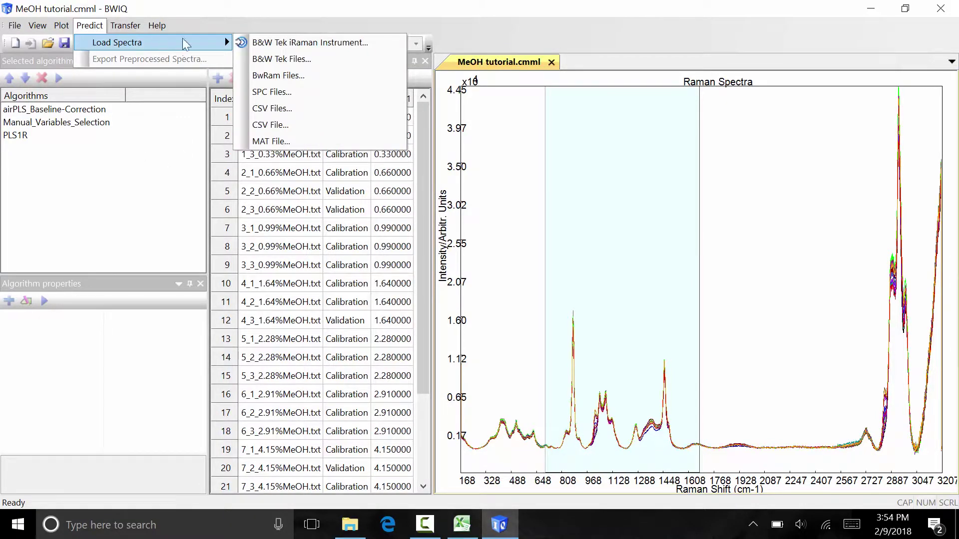
Predict methanol levels for all spectra in the BWTek Methanol Prediction folder.
{"action": "left_click", "coordinate": [257, 58]}
{"action": "left_click", "coordinate": [666, 231]}
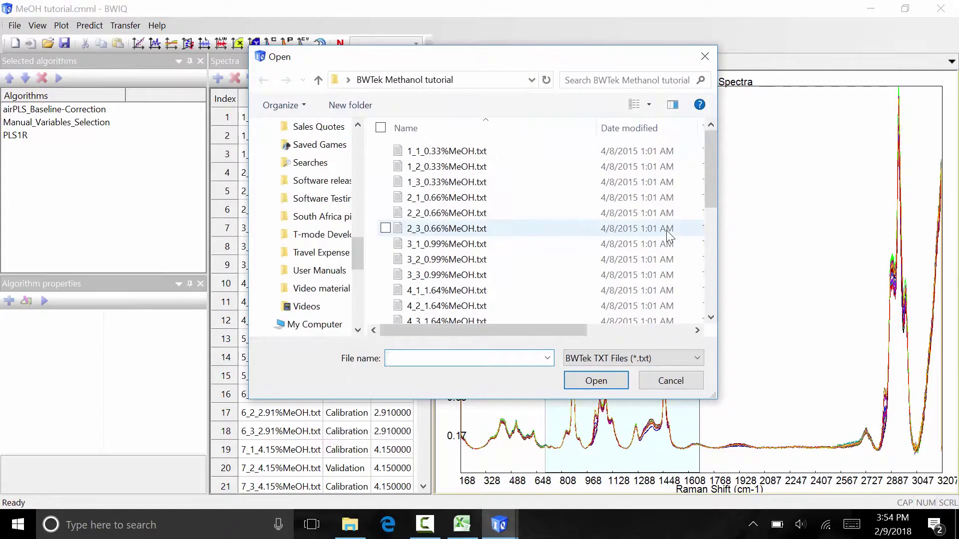
{"action": "left_click", "coordinate": [347, 79]}
{"action": "left_click", "coordinate": [405, 247]}
{"action": "left_click", "coordinate": [439, 154]}
{"action": "key", "text": "ctrl+a"}
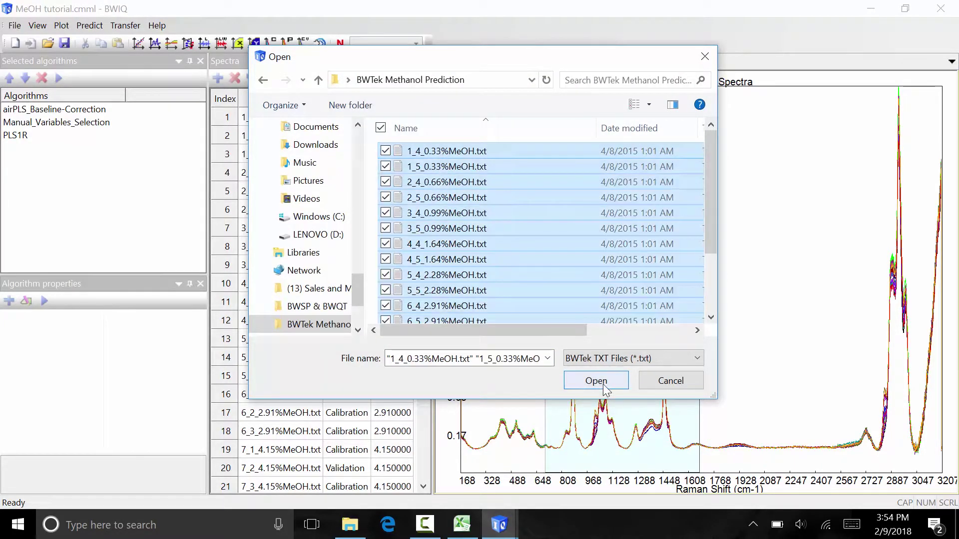
{"action": "left_click", "coordinate": [597, 380]}
{"action": "left_click", "coordinate": [622, 332]}
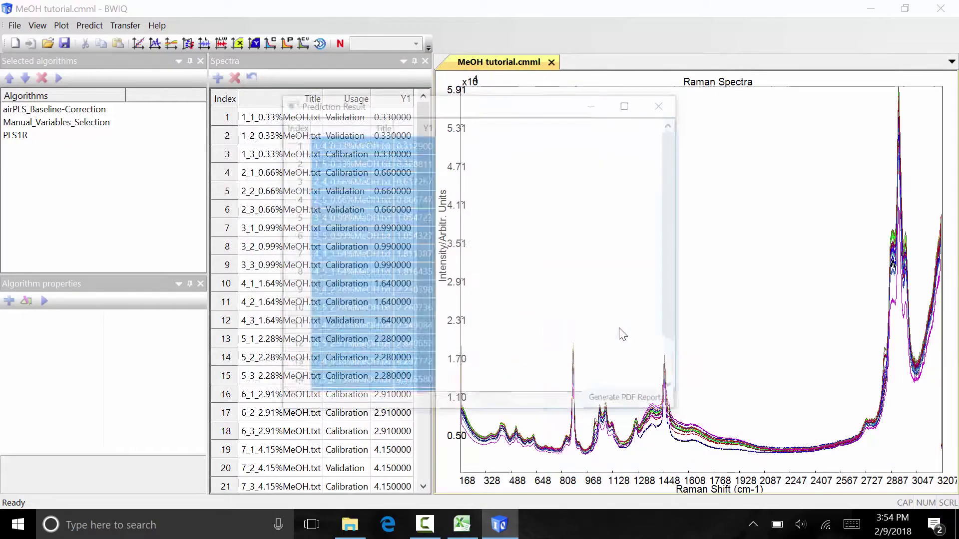
Generate a PDF report of the prediction results.
{"action": "left_click", "coordinate": [609, 404]}
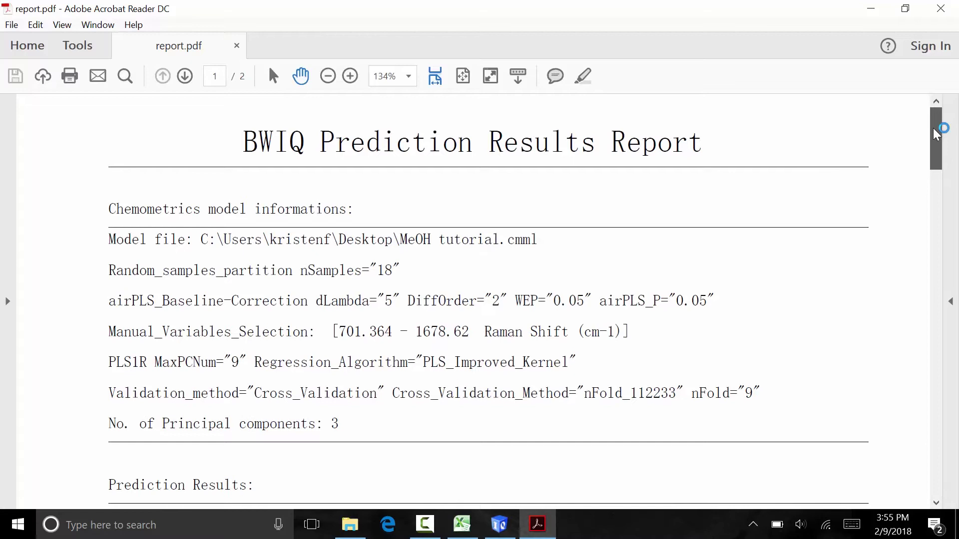
{"action": "left_click_drag", "start_coordinate": [935, 131], "coordinate": [937, 157]}
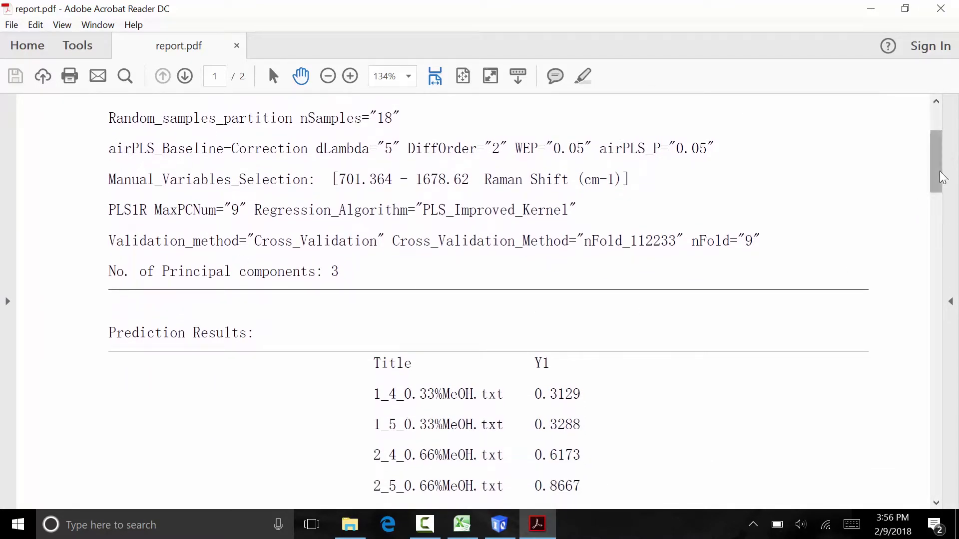
{"action": "left_click_drag", "start_coordinate": [941, 175], "coordinate": [932, 135]}
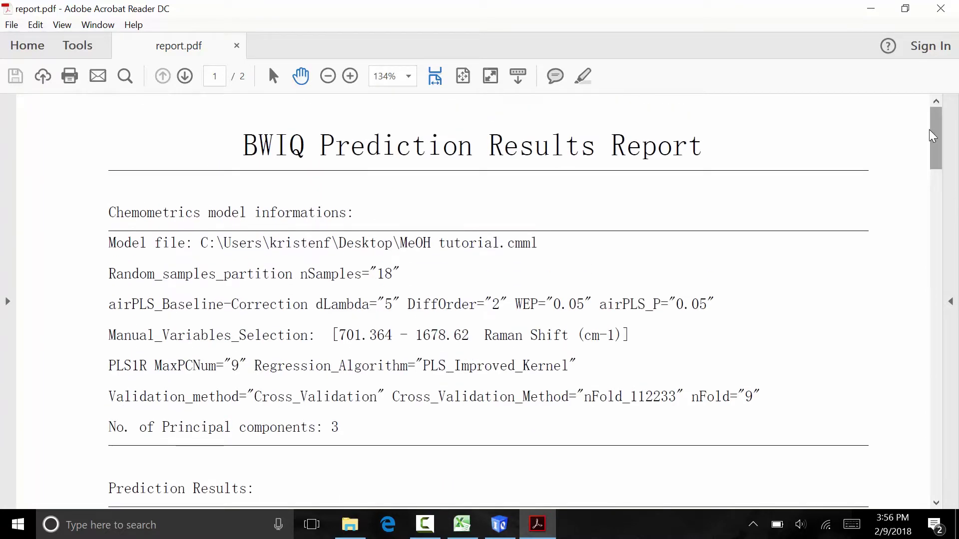